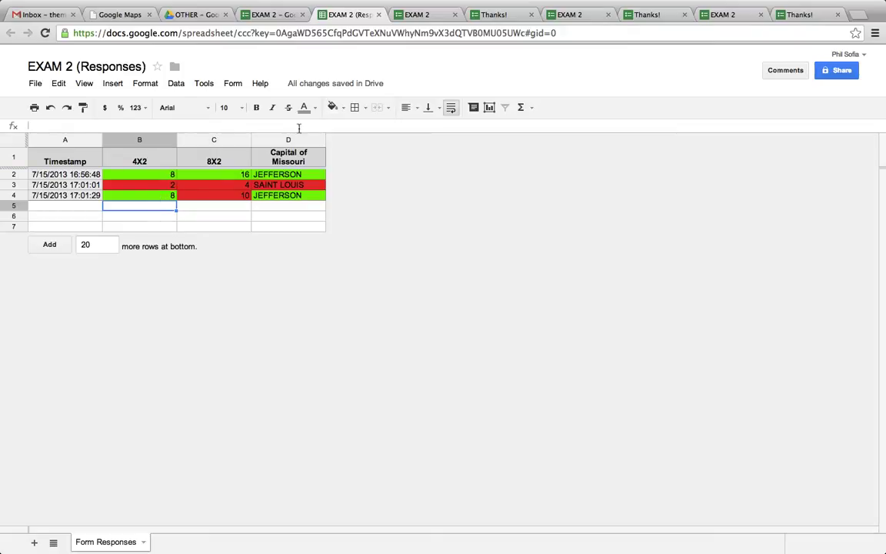
{"action": "left_click", "coordinate": [340, 108]}
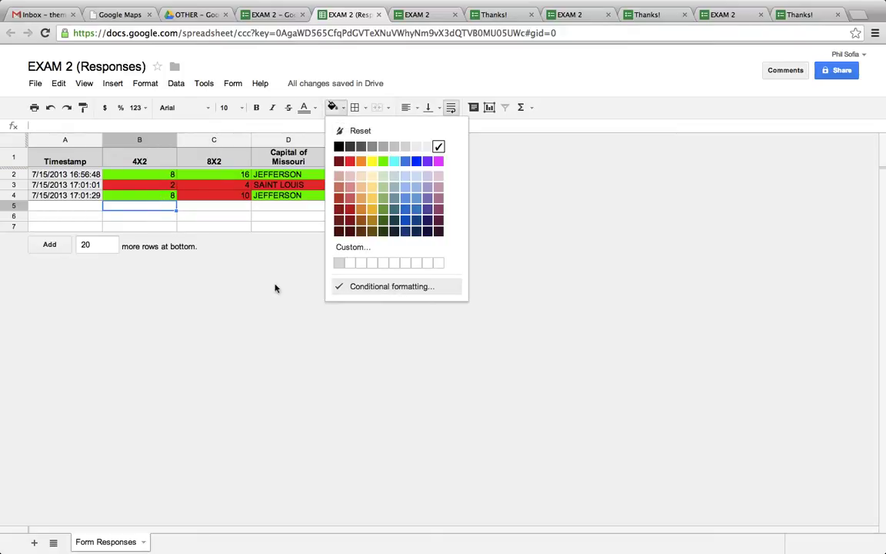
{"action": "left_click", "coordinate": [277, 293]}
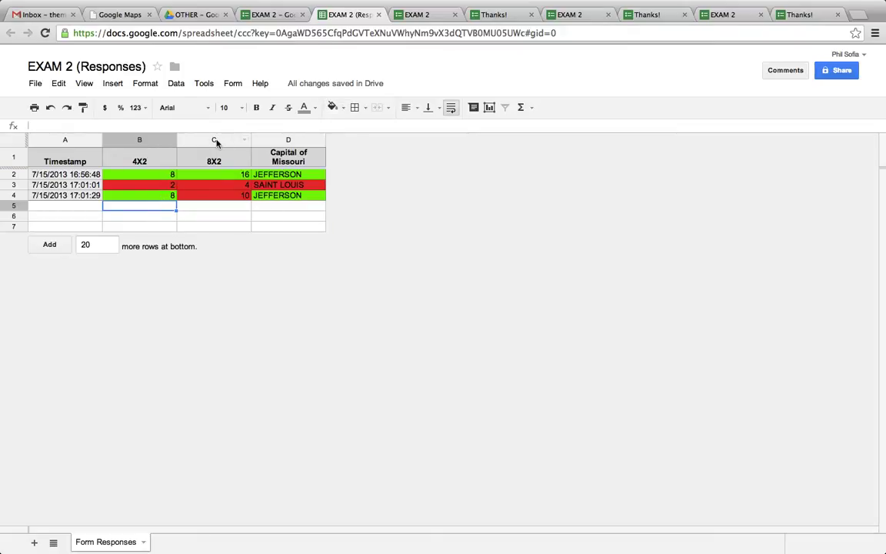
Insert a blank column to the right of the Capital of Missouri column and make it narrower.
{"action": "left_click", "coordinate": [291, 139]}
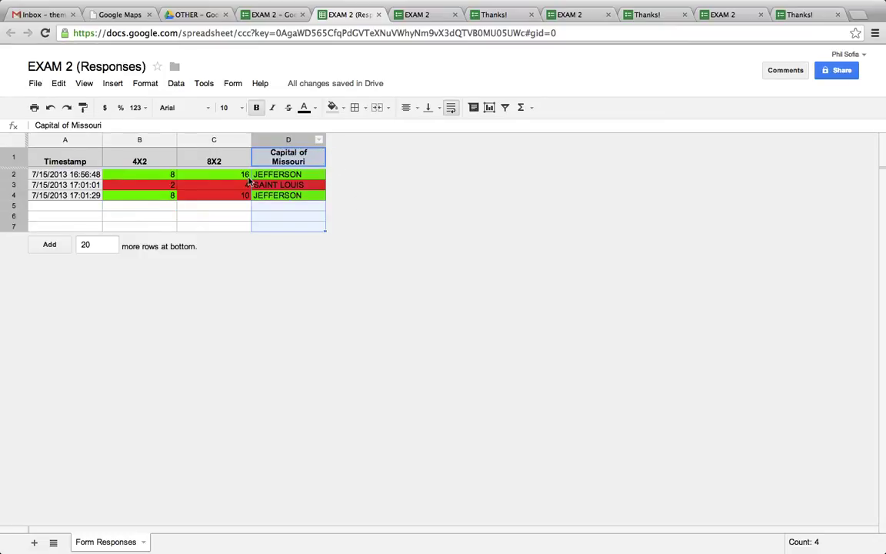
{"action": "left_click", "coordinate": [319, 140]}
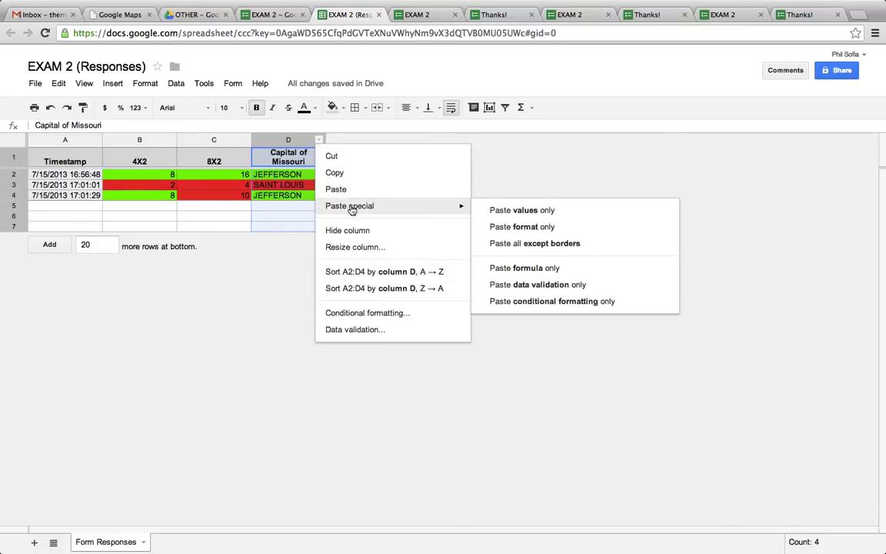
{"action": "left_click", "coordinate": [320, 137]}
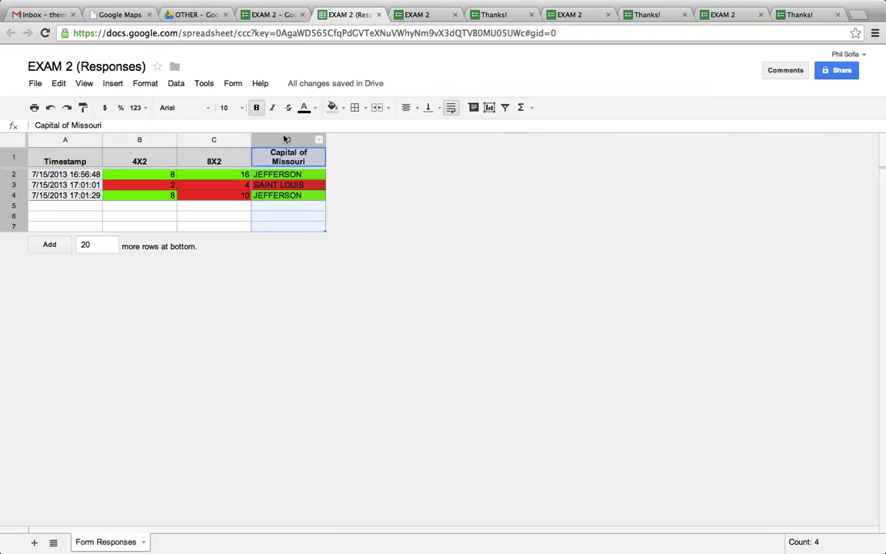
{"action": "left_click", "coordinate": [111, 85]}
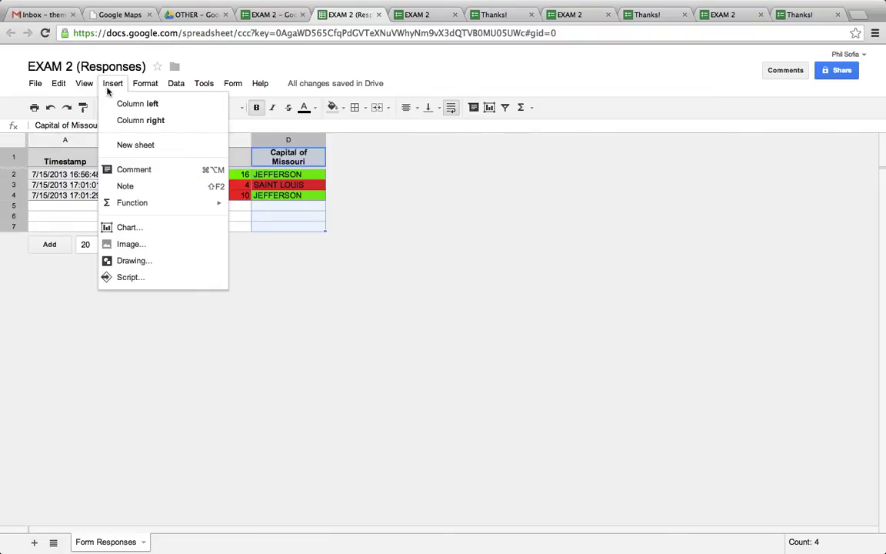
{"action": "left_click", "coordinate": [138, 123]}
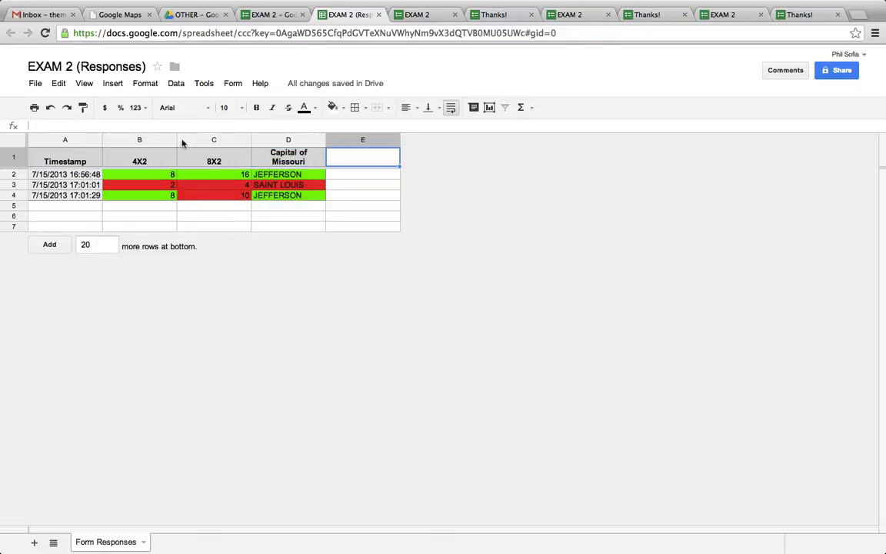
{"action": "left_click_drag", "start_coordinate": [400, 141], "coordinate": [343, 150]}
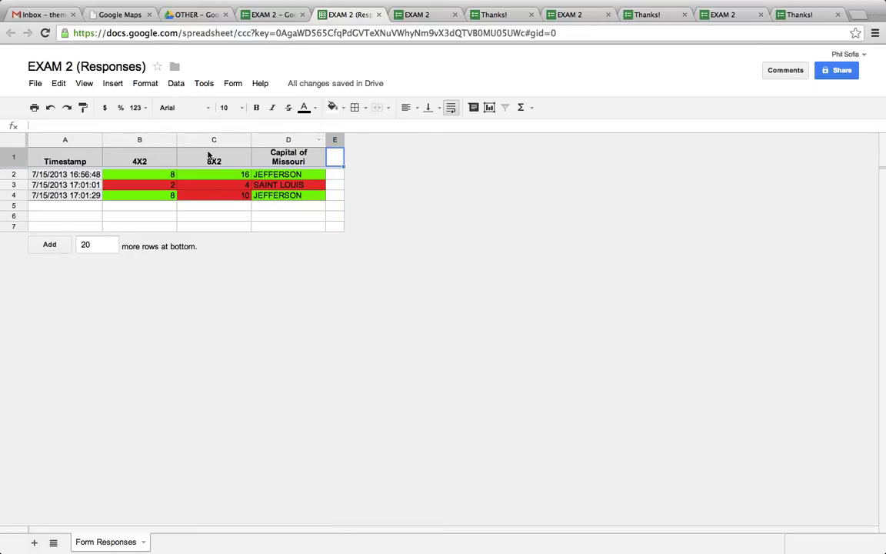
Enter the header TOTAL in cell E1 and widen column E to fit the text.
{"action": "left_click", "coordinate": [169, 124]}
{"action": "type", "text": "TOTAL"}
{"action": "key", "text": "Return"}
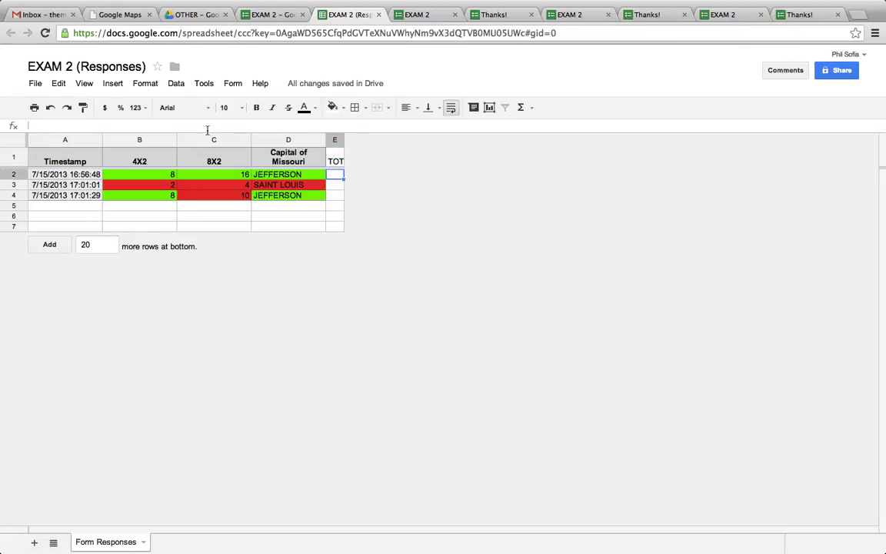
{"action": "mouse_move", "coordinate": [344, 140]}
{"action": "left_mouse_down"}
{"action": "mouse_move", "coordinate": [370, 140]}
{"action": "mouse_move", "coordinate": [358, 140]}
{"action": "left_mouse_up"}
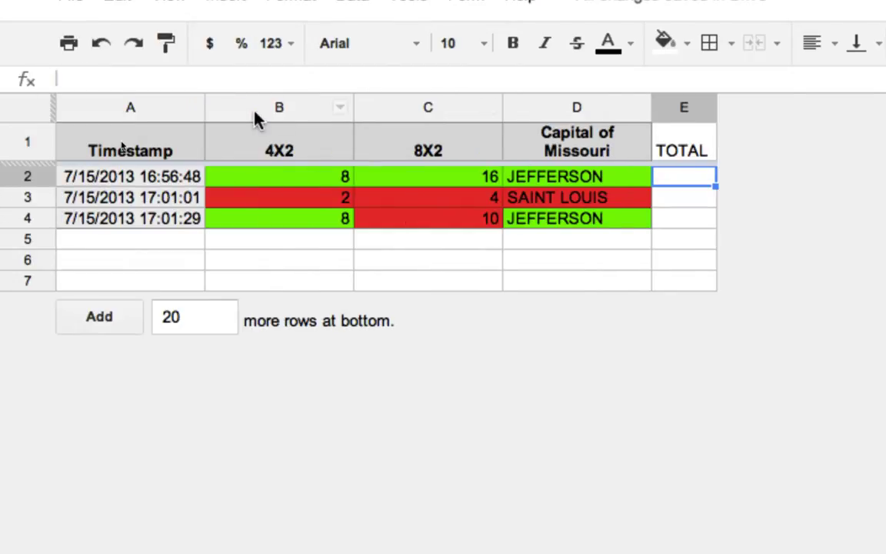
Begin a formula in cell E2 with an IF test comparing B2 to the absolute reference $B$2.
{"action": "left_click", "coordinate": [164, 80]}
{"action": "left_click", "coordinate": [663, 175]}
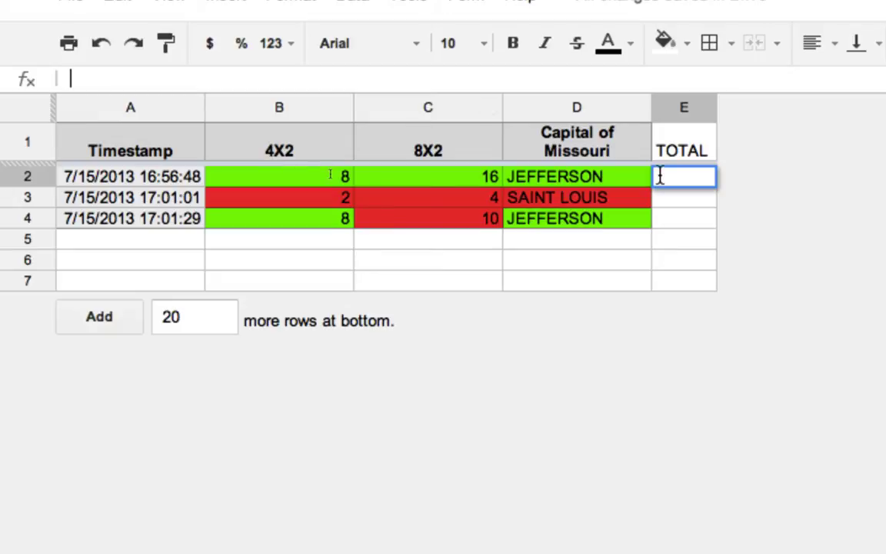
{"action": "left_click", "coordinate": [205, 80]}
{"action": "type", "text": "=IF"}
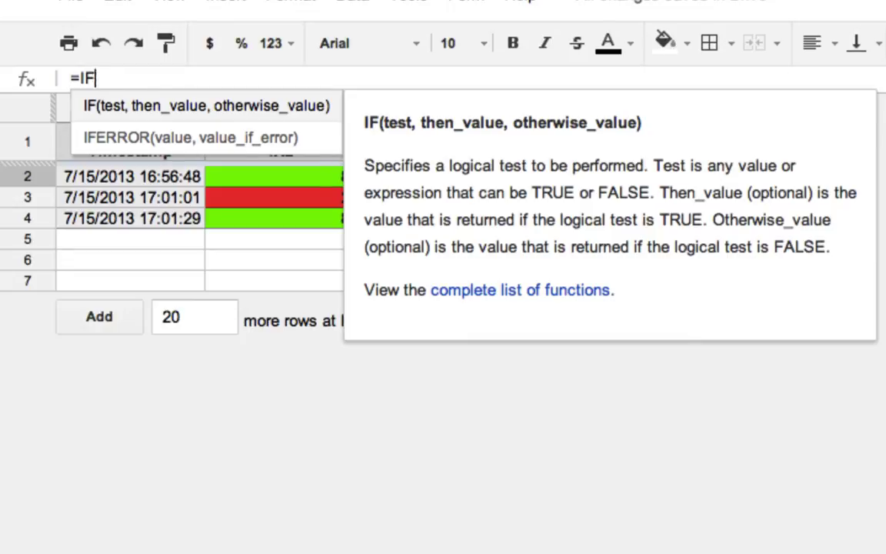
{"action": "type", "text": "("}
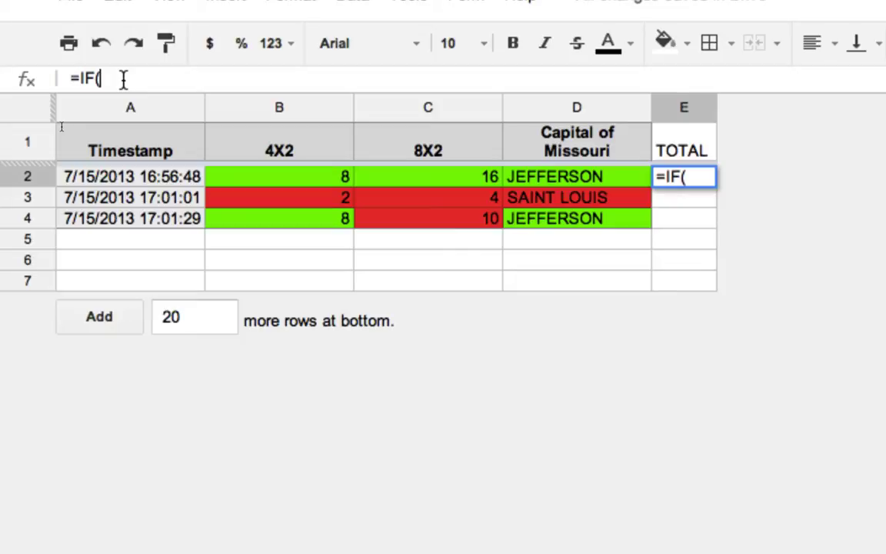
{"action": "type", "text": "B2"}
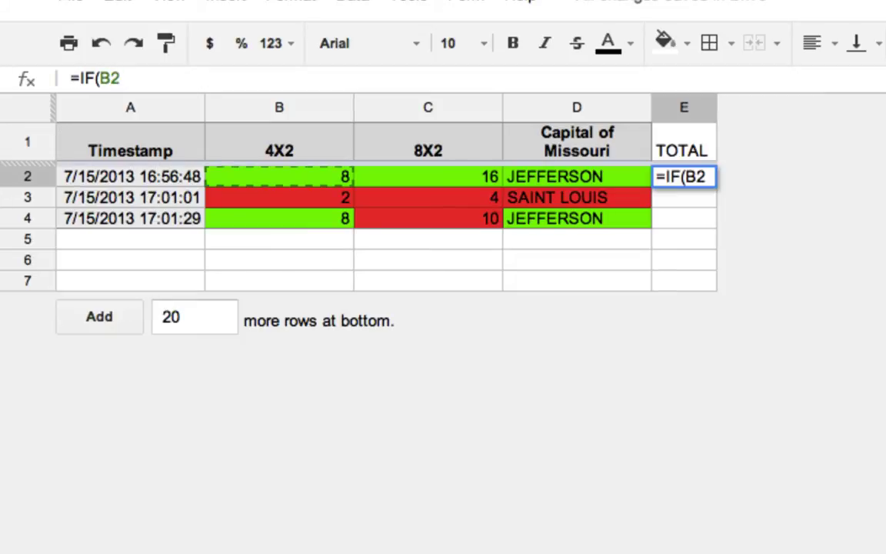
{"action": "type", "text": "="}
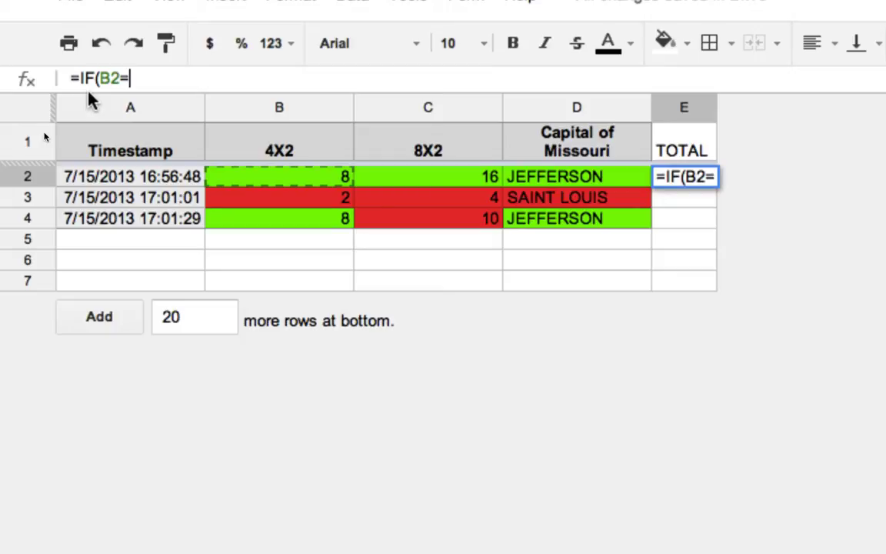
{"action": "type", "text": "$"}
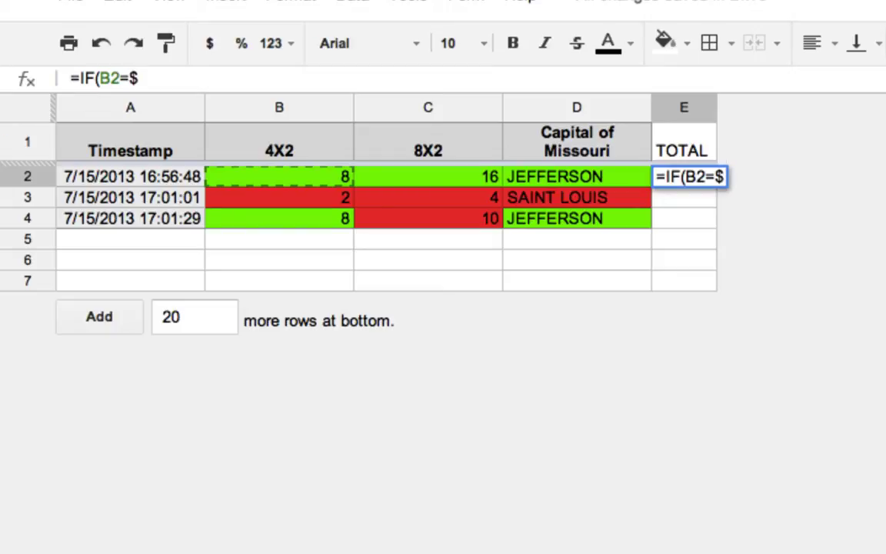
{"action": "type", "text": "B"}
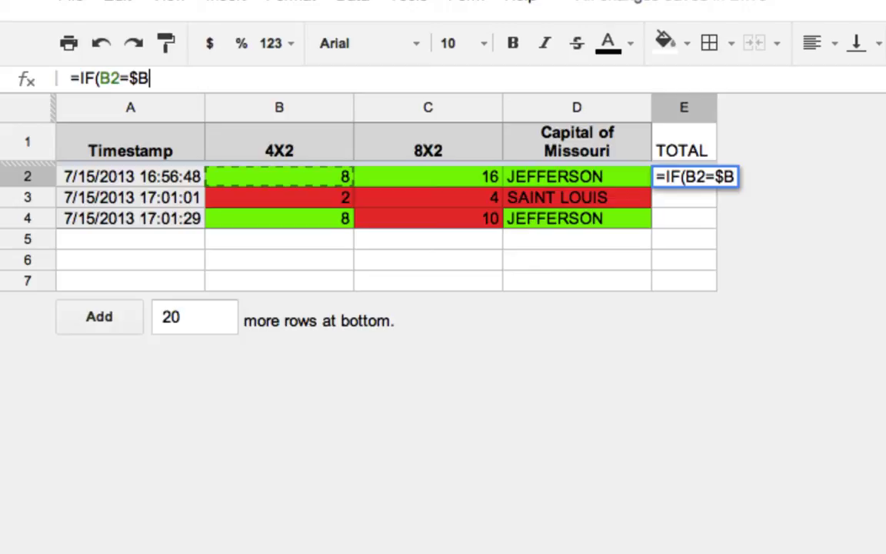
{"action": "type", "text": "$2"}
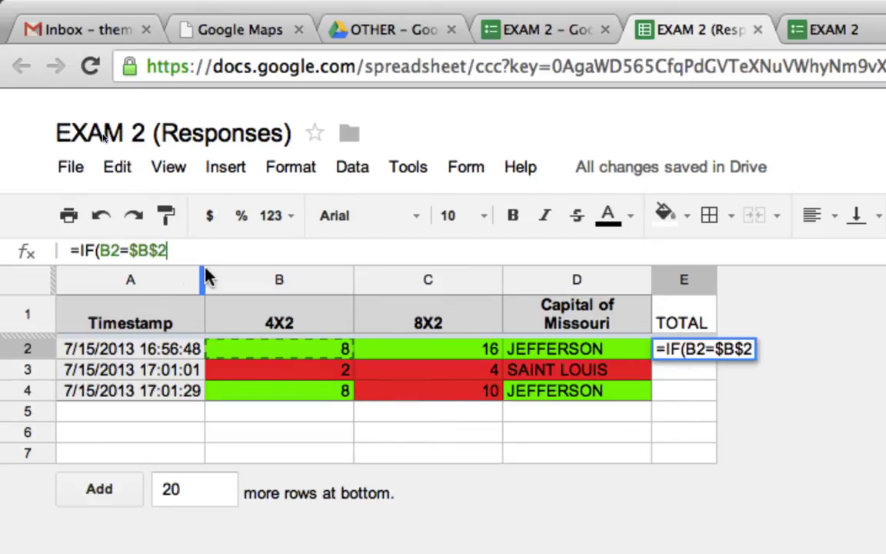
Complete the IF function in E2 so it returns 1 when the test is true and 0 otherwise.
{"action": "type", "text": ","}
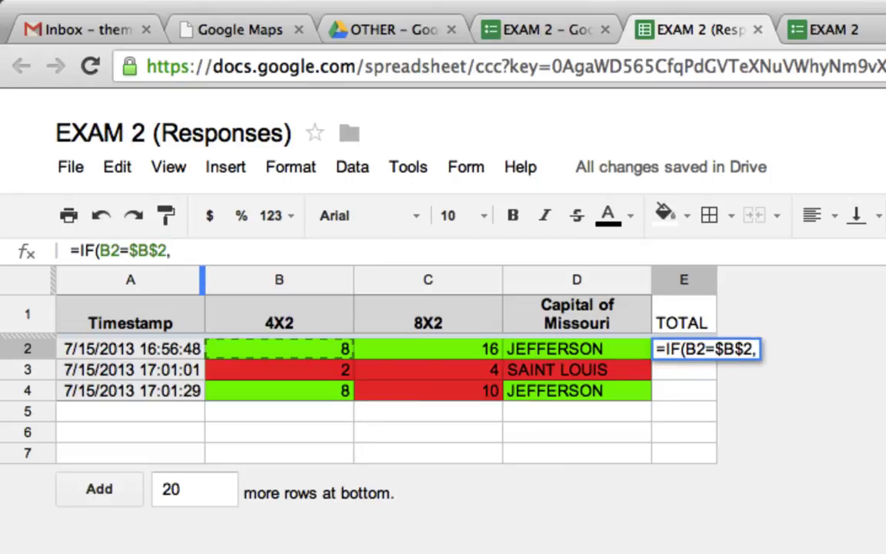
{"action": "type", "text": "1"}
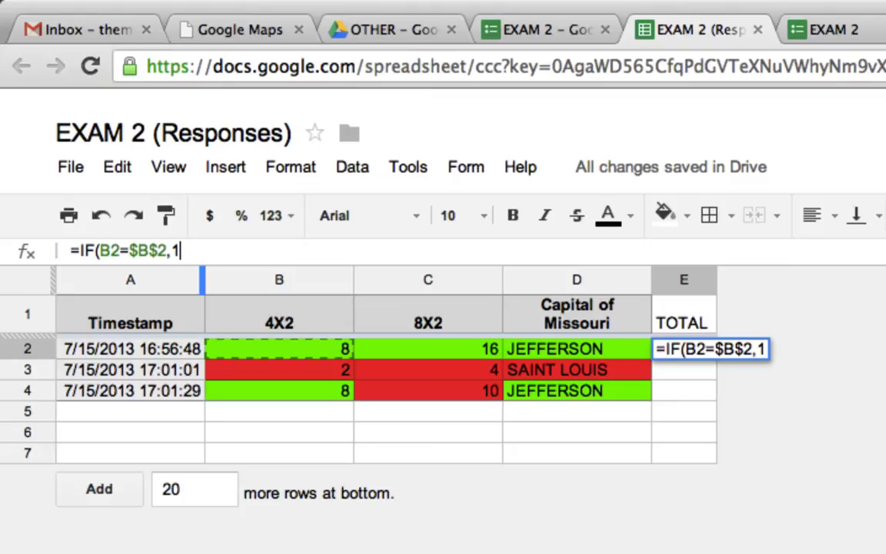
{"action": "type", "text": ","}
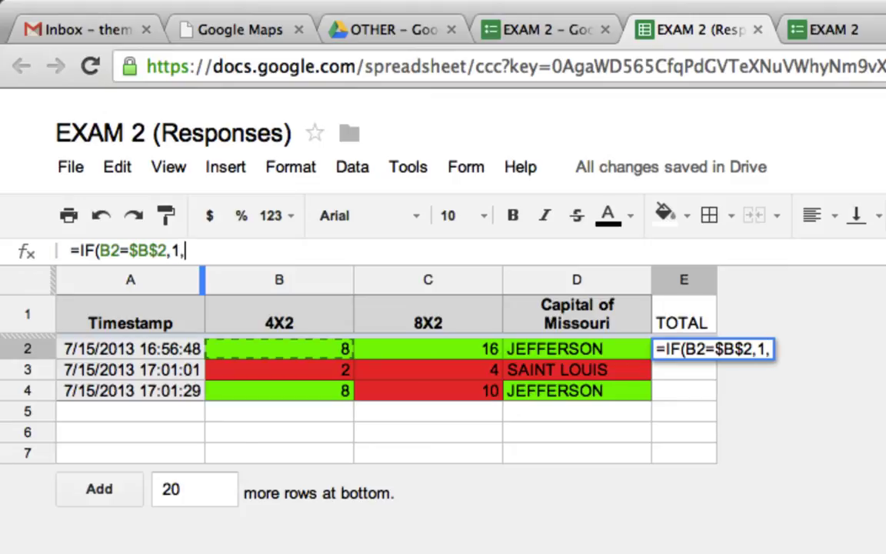
{"action": "type", "text": "0"}
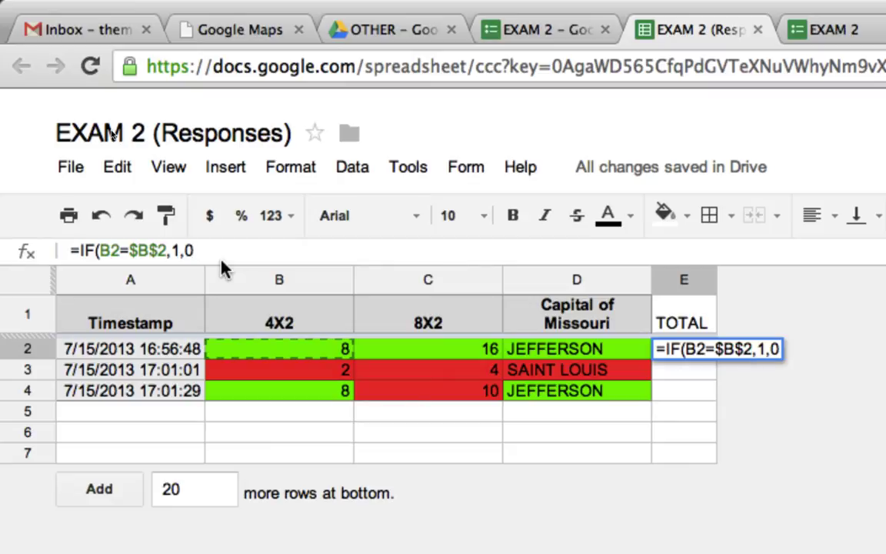
{"action": "type", "text": ")"}
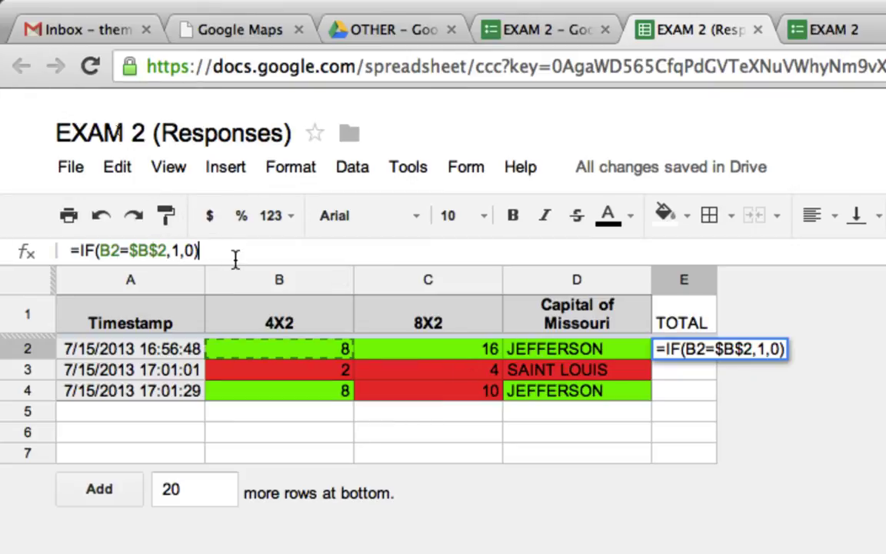
Append a plus sign and a copy of IF(B2=$B$2,1,0) to the end of the E2 formula.
{"action": "type", "text": "+"}
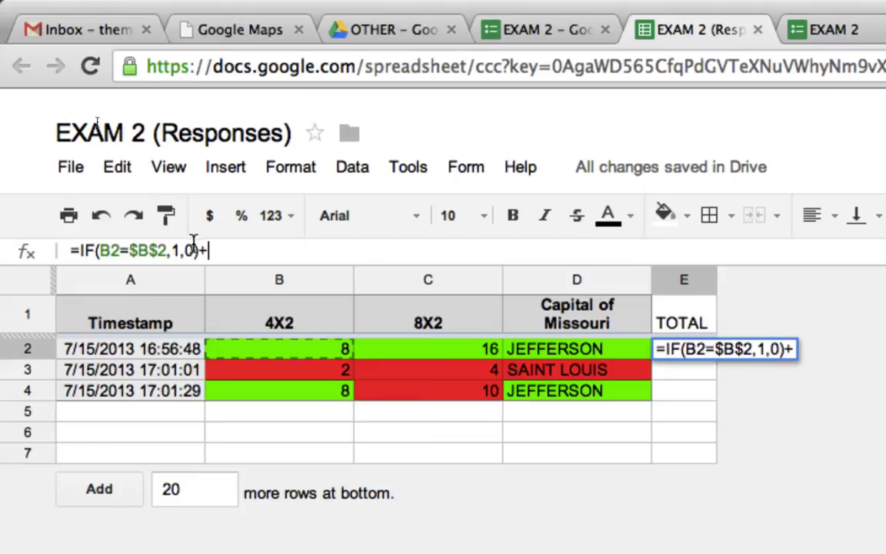
{"action": "left_click_drag", "start_coordinate": [199, 251], "coordinate": [80, 250]}
{"action": "key", "text": "ctrl+c"}
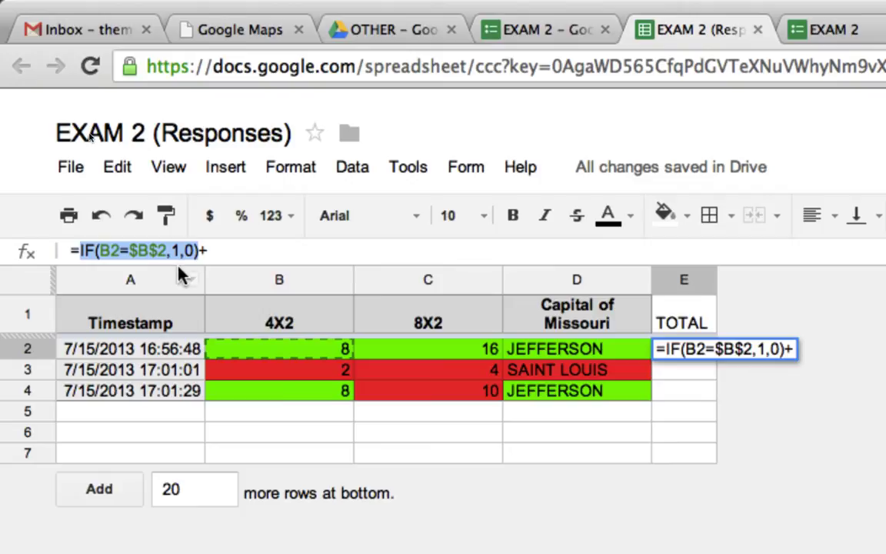
{"action": "left_click", "coordinate": [209, 251]}
{"action": "key", "text": "ctrl+v"}
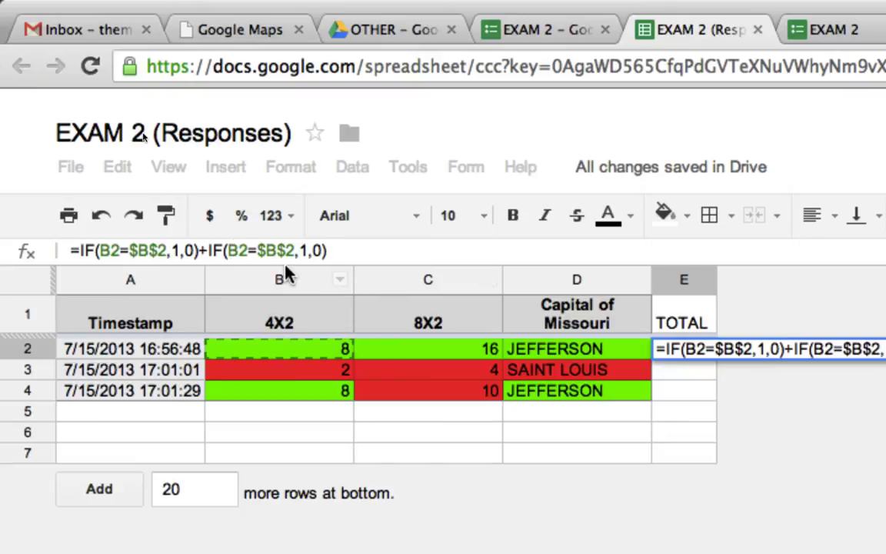
Change the references in the formula's second IF term to C2=$C$2.
{"action": "left_click", "coordinate": [240, 250]}
{"action": "key", "text": "BackSpace"}
{"action": "type", "text": "C"}
{"action": "key", "text": "Right"}
{"action": "key", "text": "Right"}
{"action": "key", "text": "Right"}
{"action": "key", "text": "Right"}
{"action": "key", "text": "BackSpace"}
{"action": "type", "text": "C"}
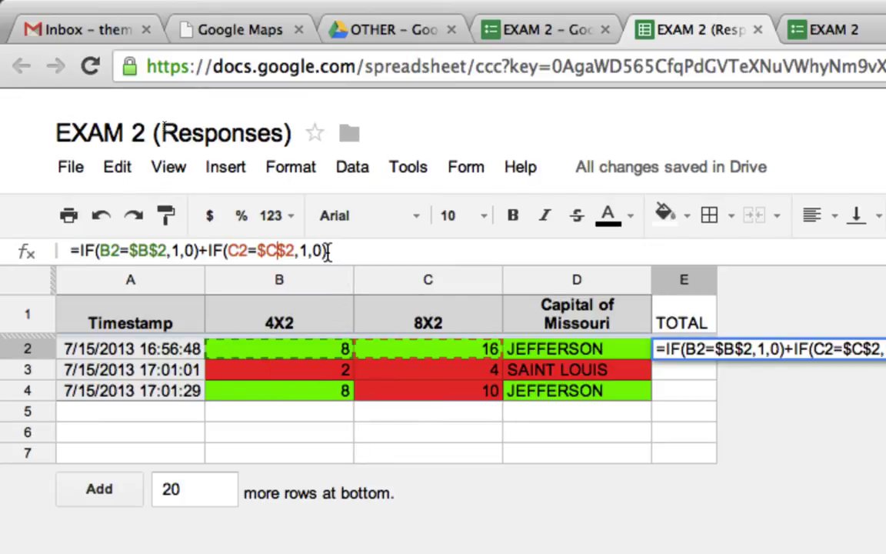
Append a copy of +IF(C2=$C$2,1,0) to the end of the E2 formula.
{"action": "left_click_drag", "start_coordinate": [327, 252], "coordinate": [202, 257]}
{"action": "key", "text": "ctrl+c"}
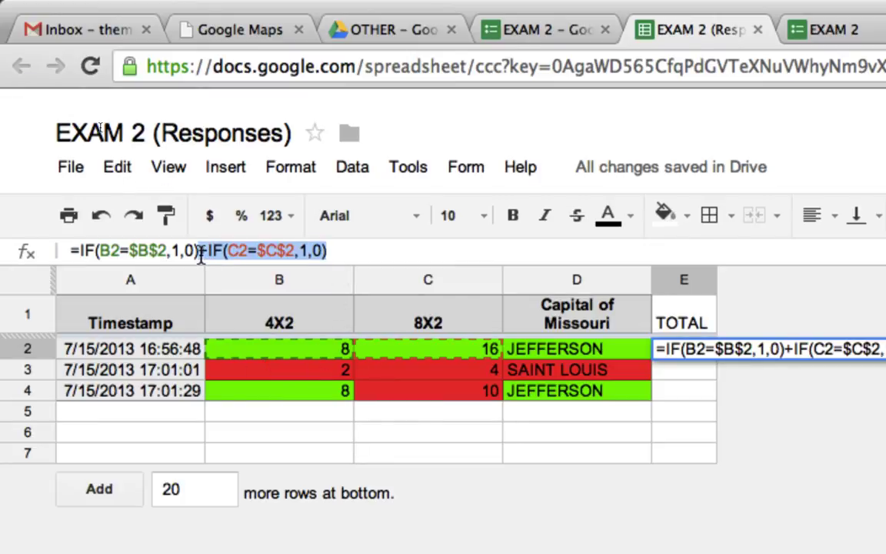
{"action": "left_click", "coordinate": [339, 254]}
{"action": "key", "text": "ctrl+v"}
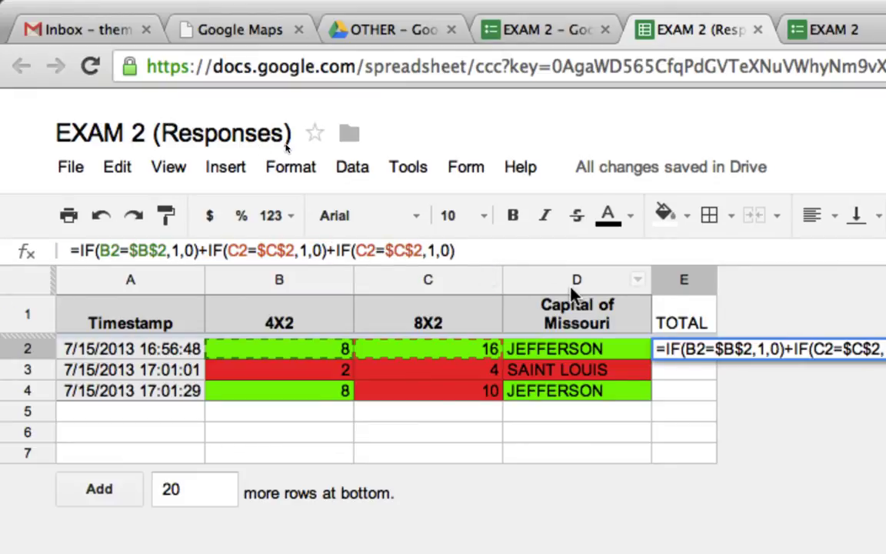
Change the references in the third IF term to D2=$D$2 and commit the formula in E2.
{"action": "left_click", "coordinate": [367, 250]}
{"action": "key", "text": "BackSpace"}
{"action": "type", "text": "D"}
{"action": "key", "text": "Right"}
{"action": "key", "text": "Right"}
{"action": "key", "text": "Right"}
{"action": "key", "text": "Right"}
{"action": "key", "text": "BackSpace"}
{"action": "type", "text": "D"}
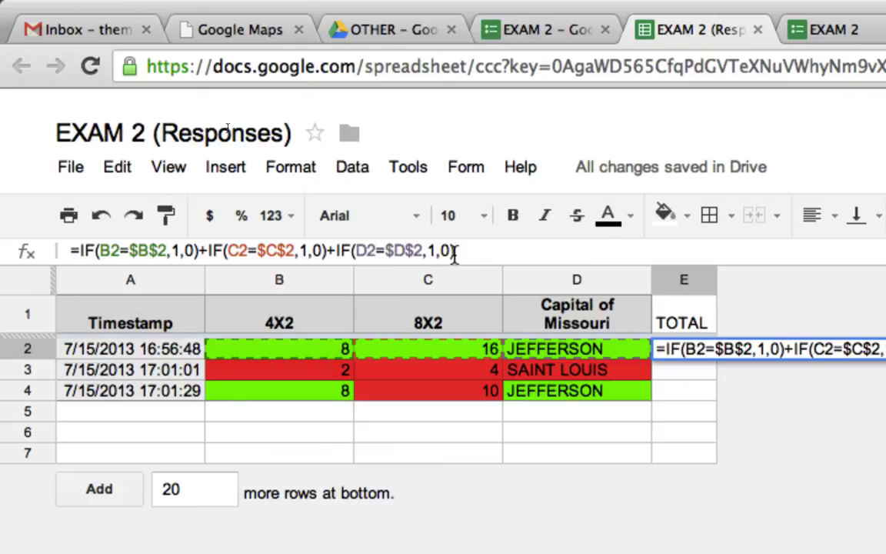
{"action": "key", "text": "Return"}
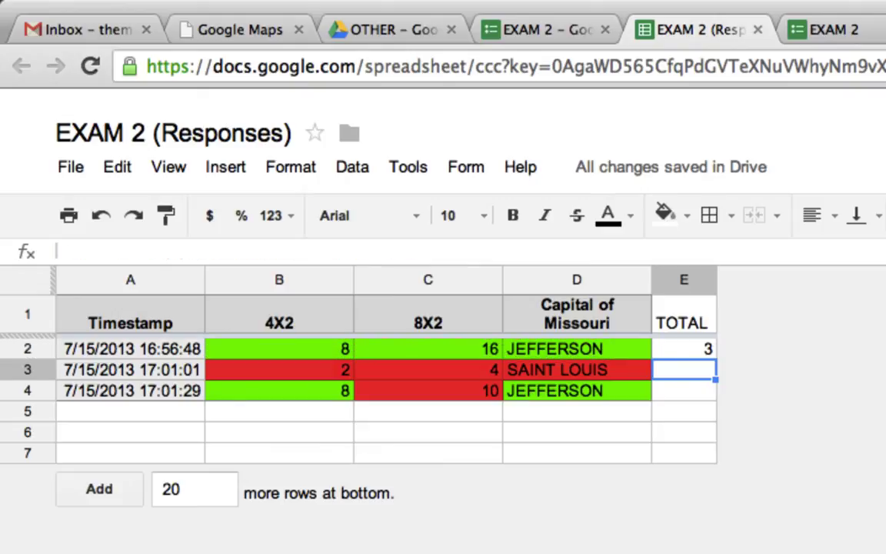
Fill the total formula from E2 down through E4 and compare the formulas in E2 and E3.
{"action": "left_click", "coordinate": [692, 351]}
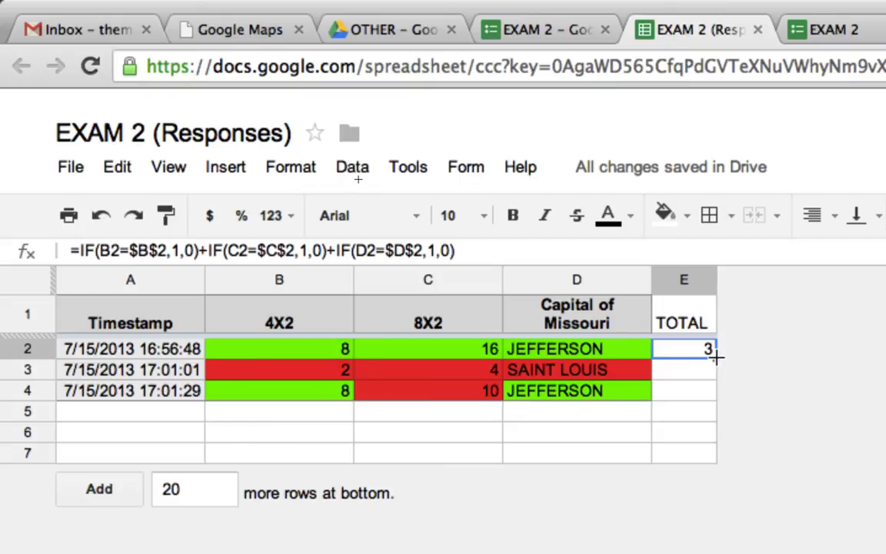
{"action": "left_click_drag", "start_coordinate": [715, 356], "coordinate": [716, 412]}
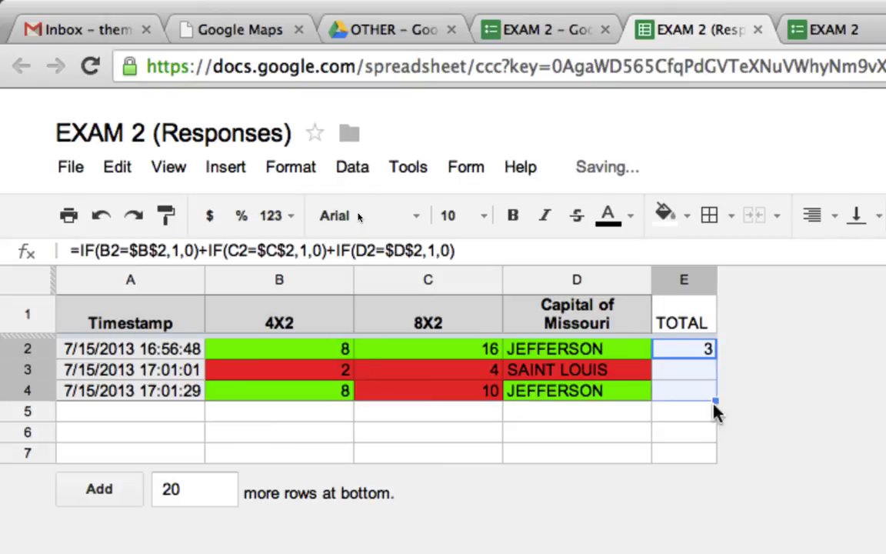
{"action": "left_click", "coordinate": [676, 370]}
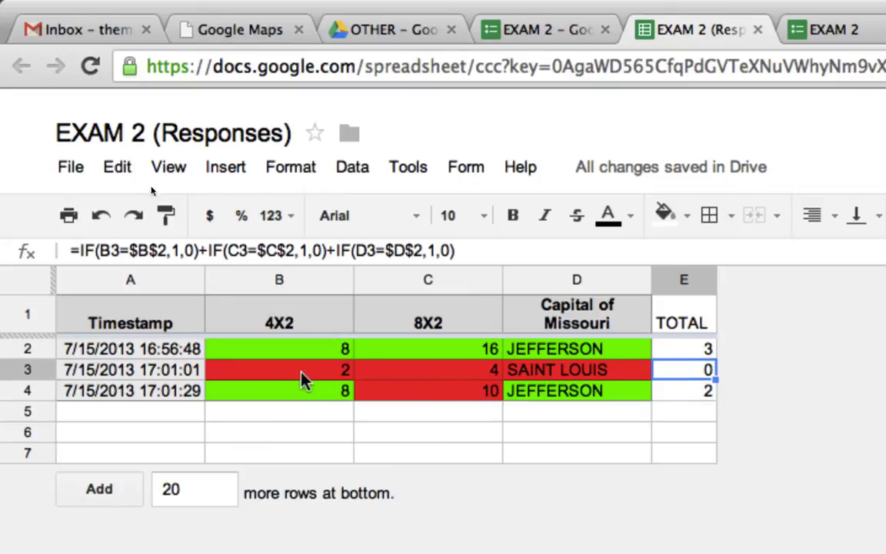
{"action": "left_click", "coordinate": [684, 346]}
{"action": "left_click", "coordinate": [689, 371]}
{"action": "key", "text": "Up"}
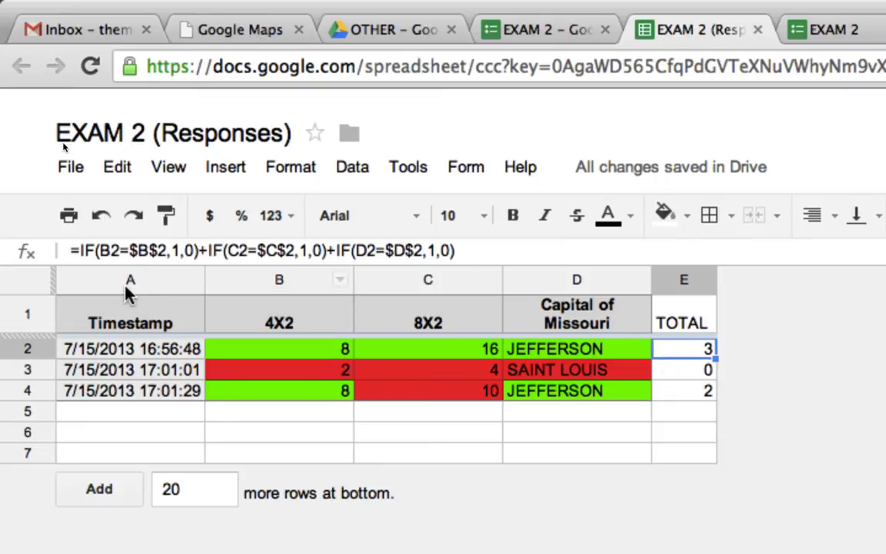
Check the filled total formulas in E3 and E4, and narrow the TOTAL column slightly.
{"action": "left_click", "coordinate": [690, 374]}
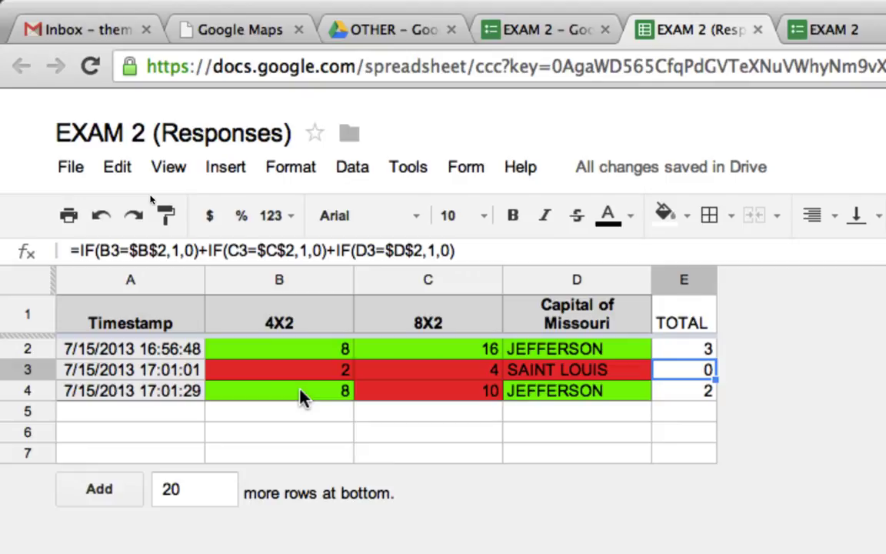
{"action": "left_click", "coordinate": [690, 394]}
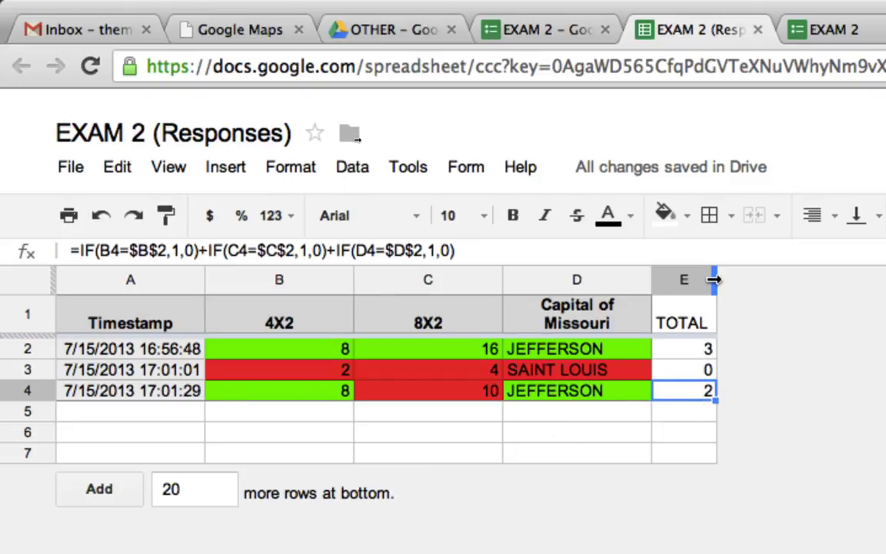
{"action": "left_click_drag", "start_coordinate": [715, 279], "coordinate": [706, 283]}
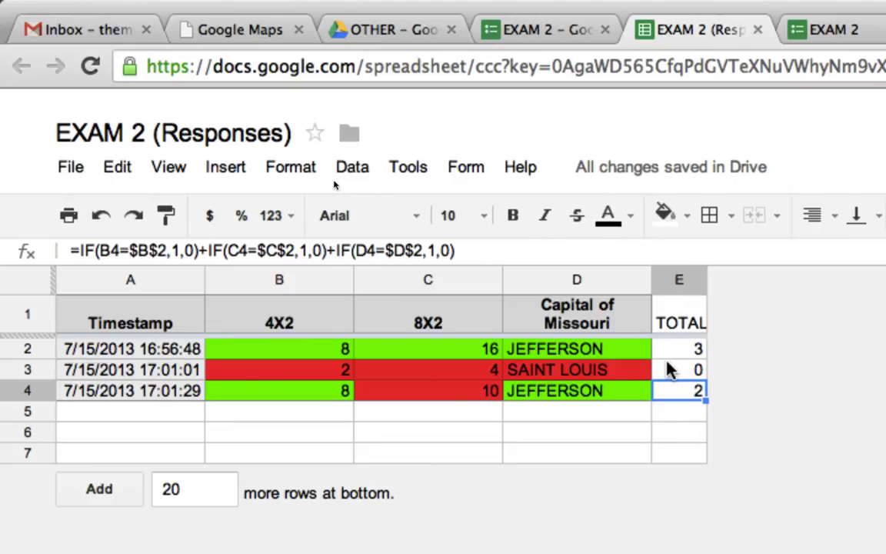
Fill the total formula from E2 down through E7 and check the formula in E5.
{"action": "left_click", "coordinate": [687, 349]}
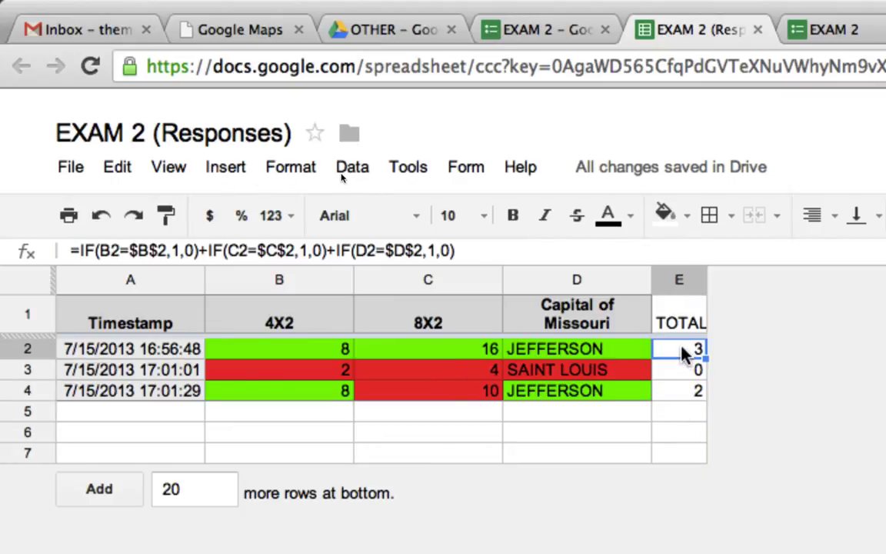
{"action": "left_click_drag", "start_coordinate": [706, 355], "coordinate": [701, 453]}
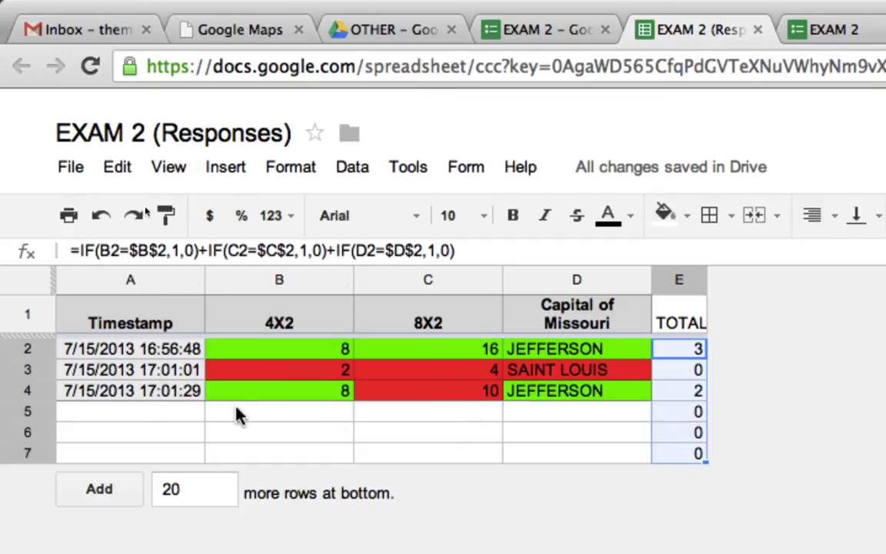
{"action": "left_click", "coordinate": [671, 411]}
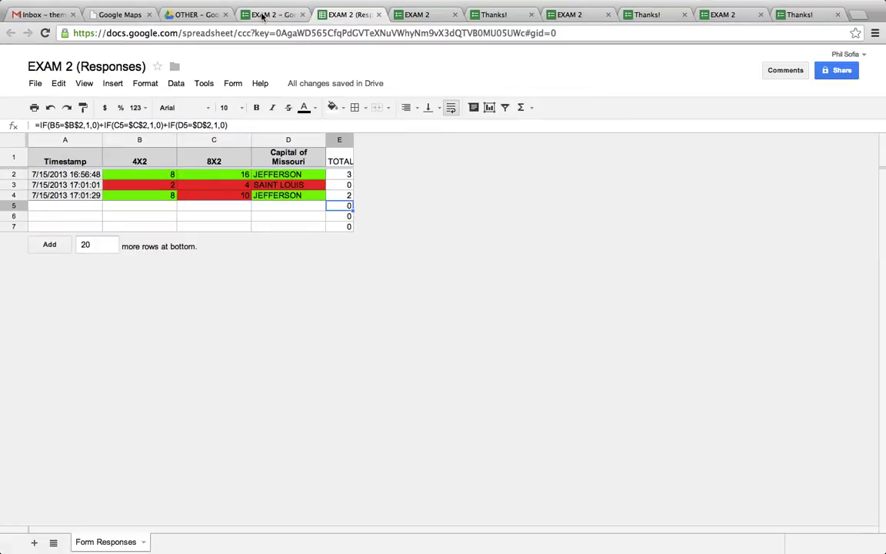
Copy the share link from the EXAM 2 form editor and open the live form in a new browser tab.
{"action": "left_click", "coordinate": [525, 34]}
{"action": "left_click", "coordinate": [833, 74]}
{"action": "left_click", "coordinate": [414, 257]}
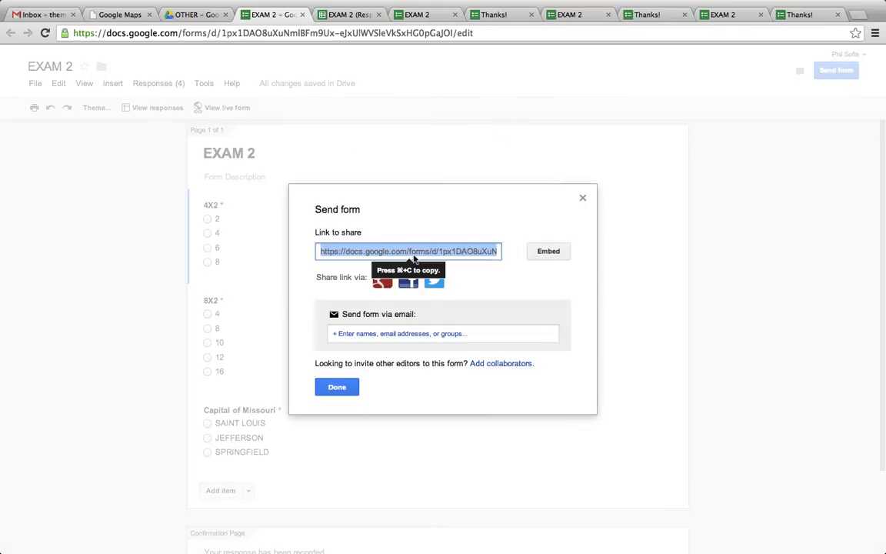
{"action": "left_click", "coordinate": [858, 14]}
{"action": "type", "text": "https://docs.google.com/forms/d/1px1DAO8uXuNmlBFm9Ux-eJxUlWVSleVkSxHG0pGaJOI/viewform"}
{"action": "key", "text": "Return"}
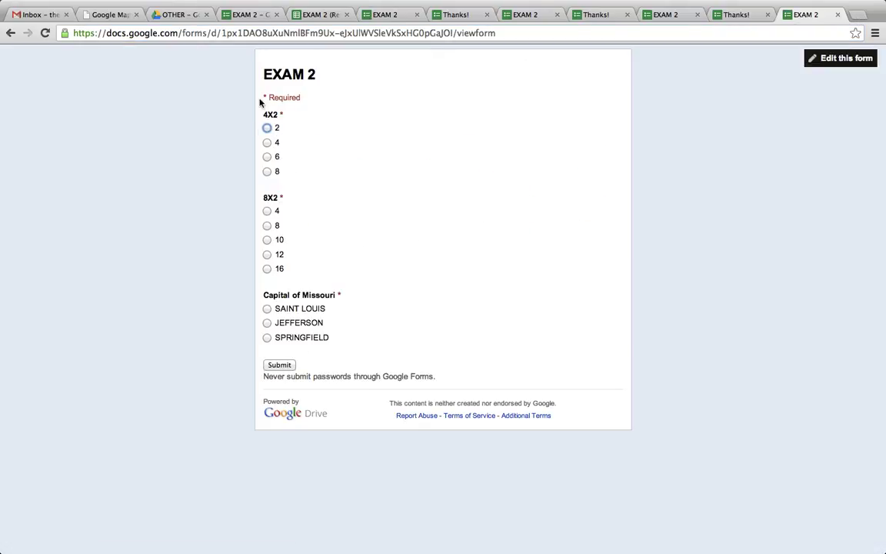
Submit a test response to EXAM 2 answering 2 for 4X2, 16 for 8X2 and JEFFERSON for Capital of Missouri.
{"action": "left_click", "coordinate": [267, 128]}
{"action": "left_click", "coordinate": [267, 270]}
{"action": "left_click", "coordinate": [267, 323]}
{"action": "left_click", "coordinate": [279, 365]}
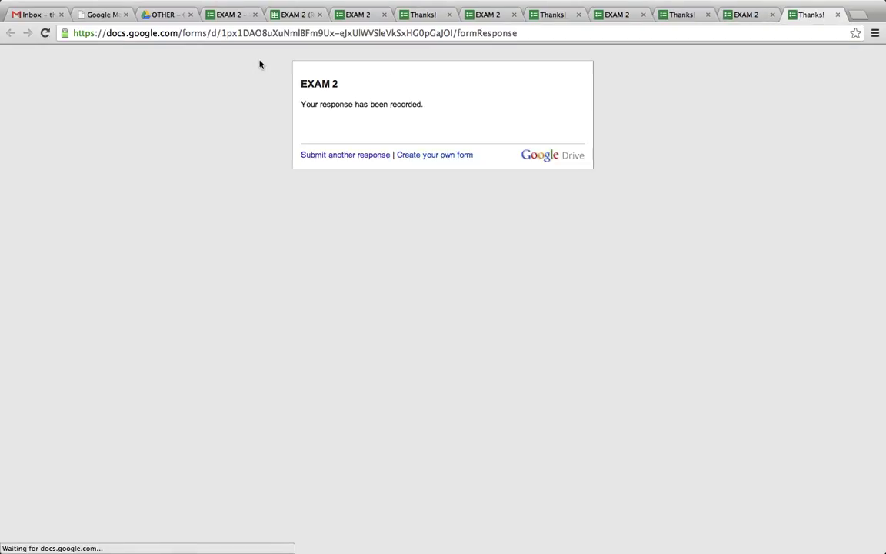
In the EXAM 2 responses spreadsheet, refill the total formula from E2 down through E8 and check the formula in E5.
{"action": "left_click", "coordinate": [302, 15]}
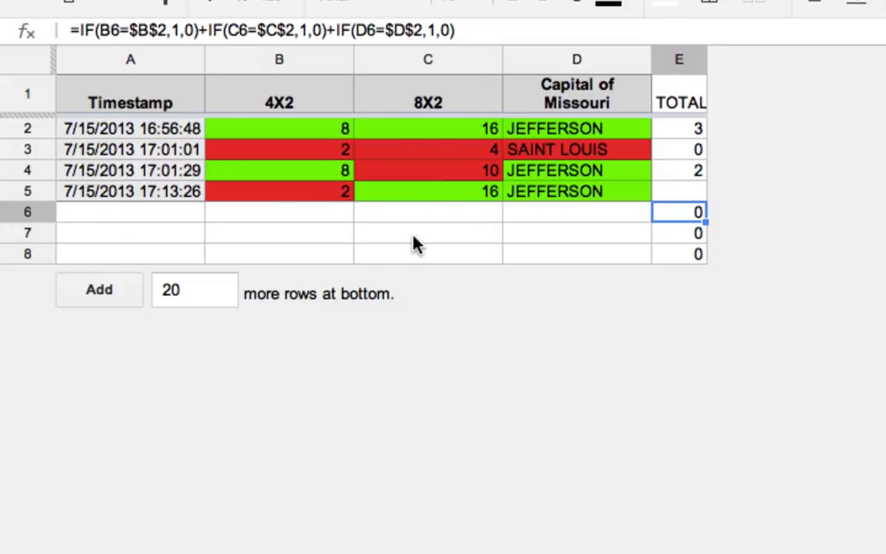
{"action": "left_click", "coordinate": [679, 131]}
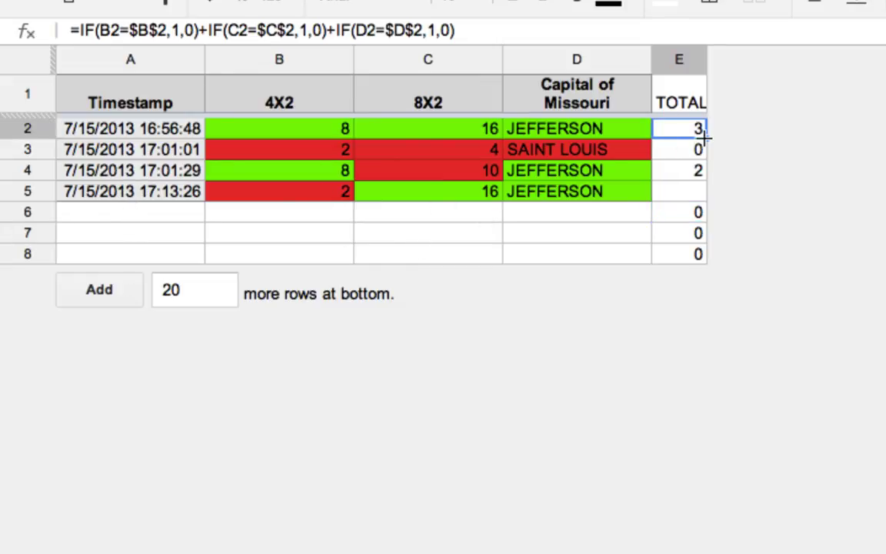
{"action": "left_click_drag", "start_coordinate": [705, 137], "coordinate": [702, 255]}
{"action": "left_click", "coordinate": [687, 194]}
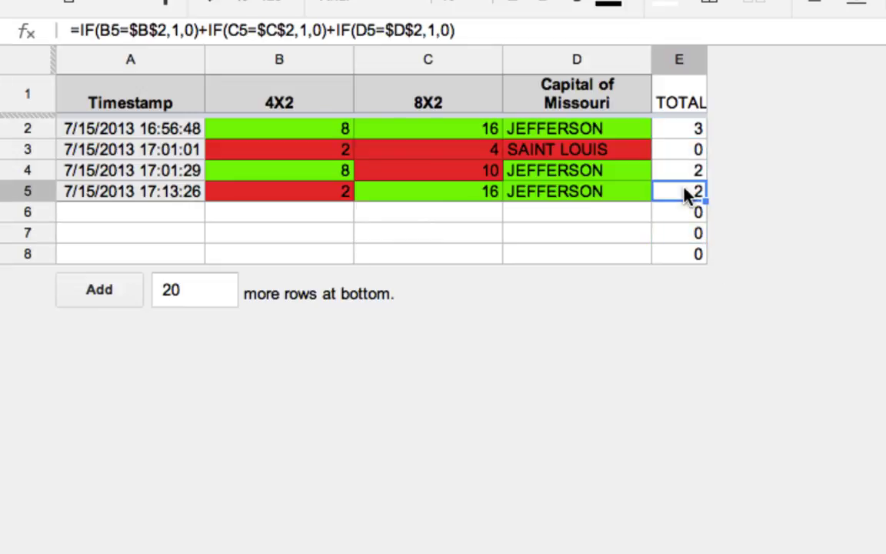